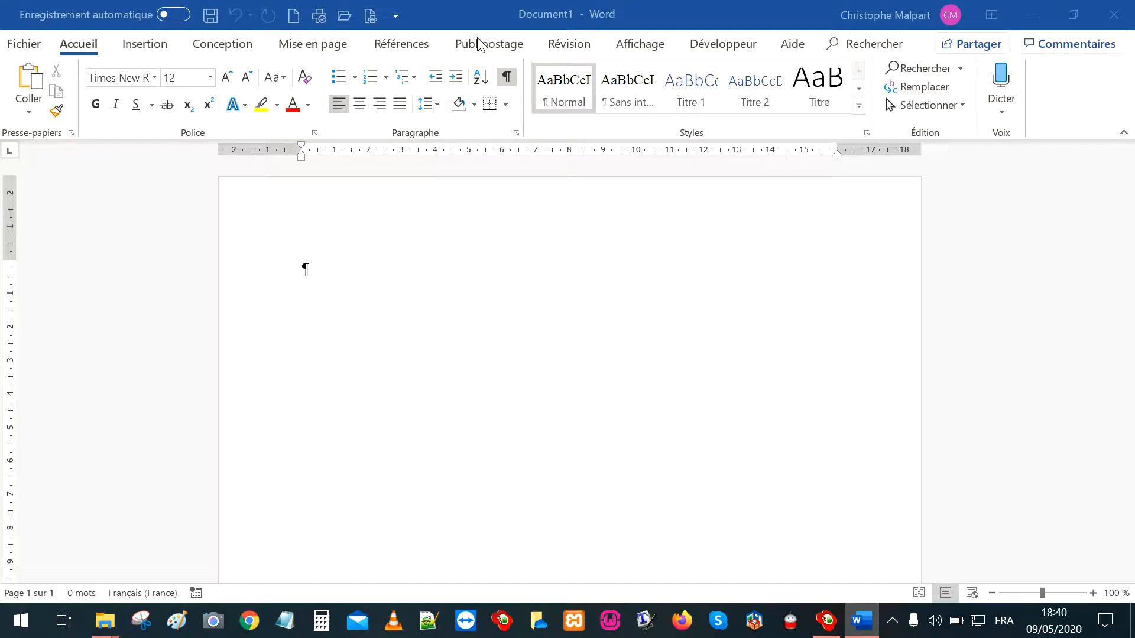
# Start a label mail merge using the Microsoft label "30 par page" (2,54 cm × 6,67 cm)
pyautogui.click(480, 49)
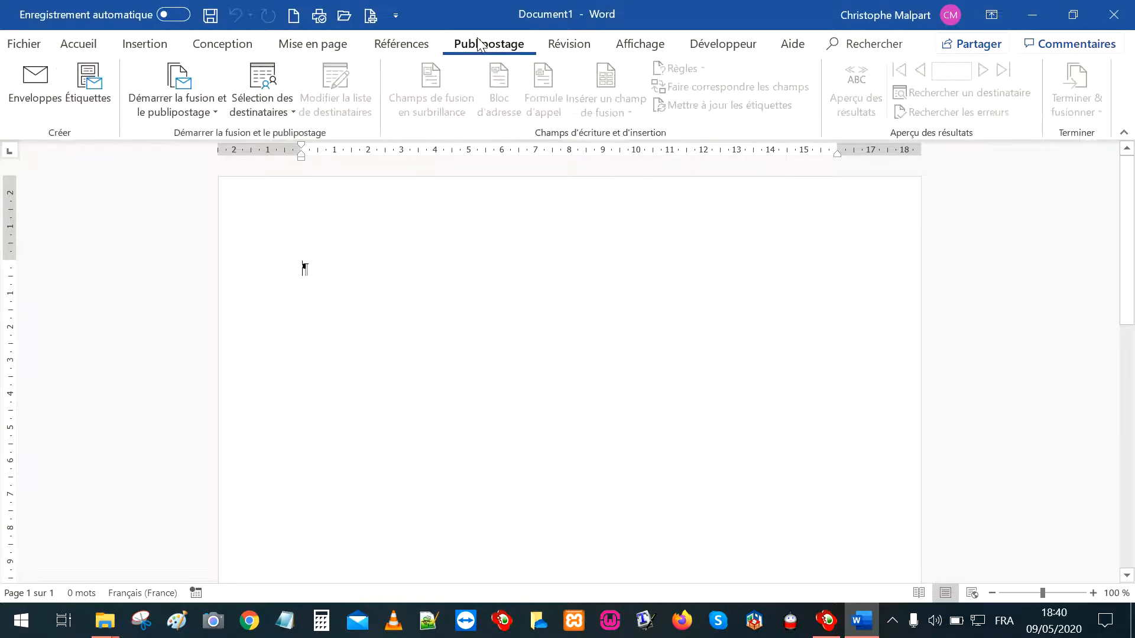
pyautogui.click(209, 113)
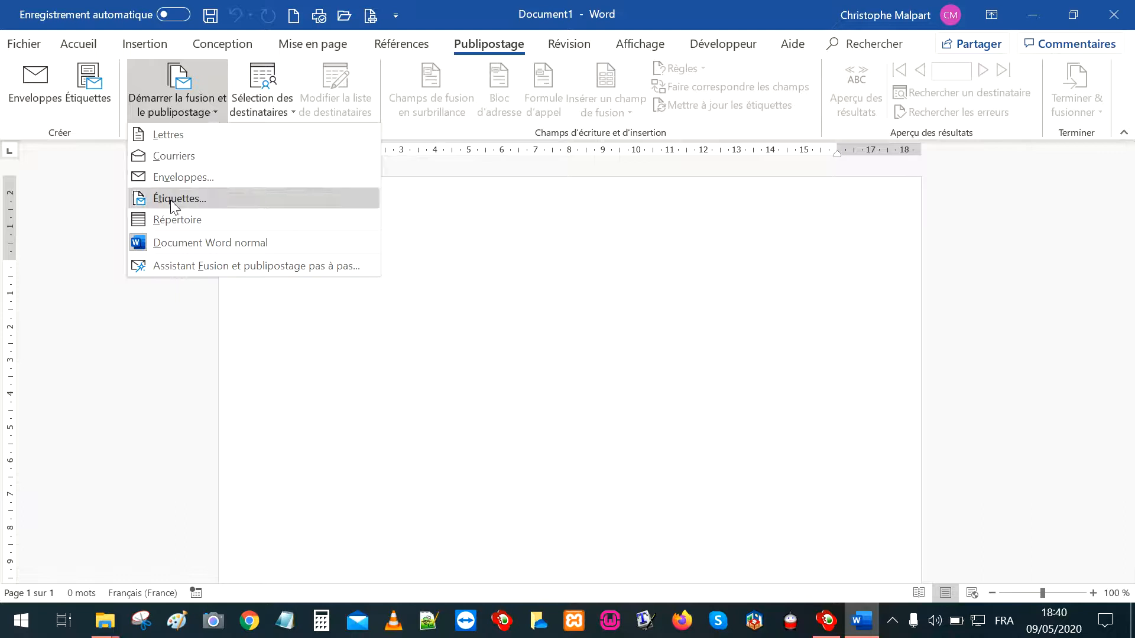
pyautogui.click(170, 199)
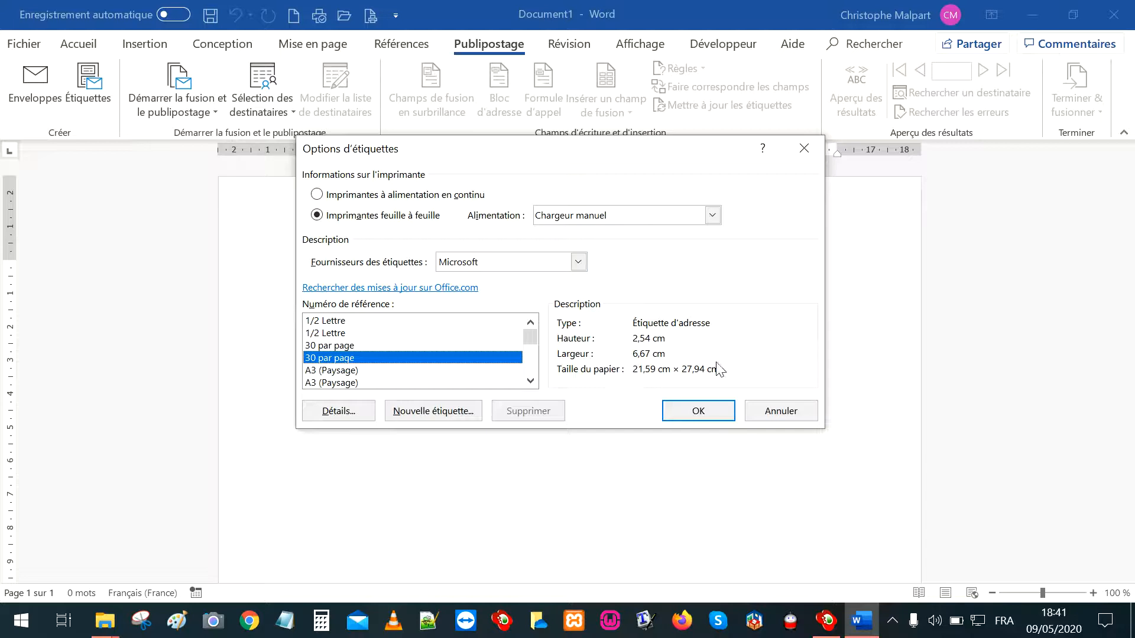
pyautogui.click(705, 410)
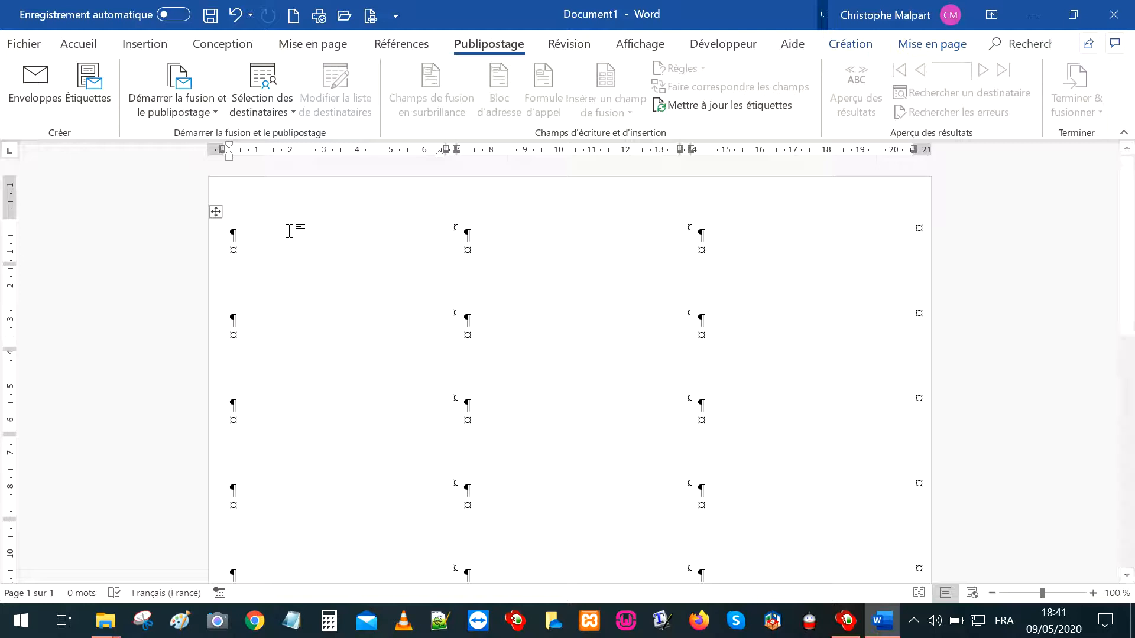
# Use the existing list Base de données Expertiseplus.docx from the Publipostage Expertiseplus folder on the Bureau as the recipient source
pyautogui.click(296, 118)
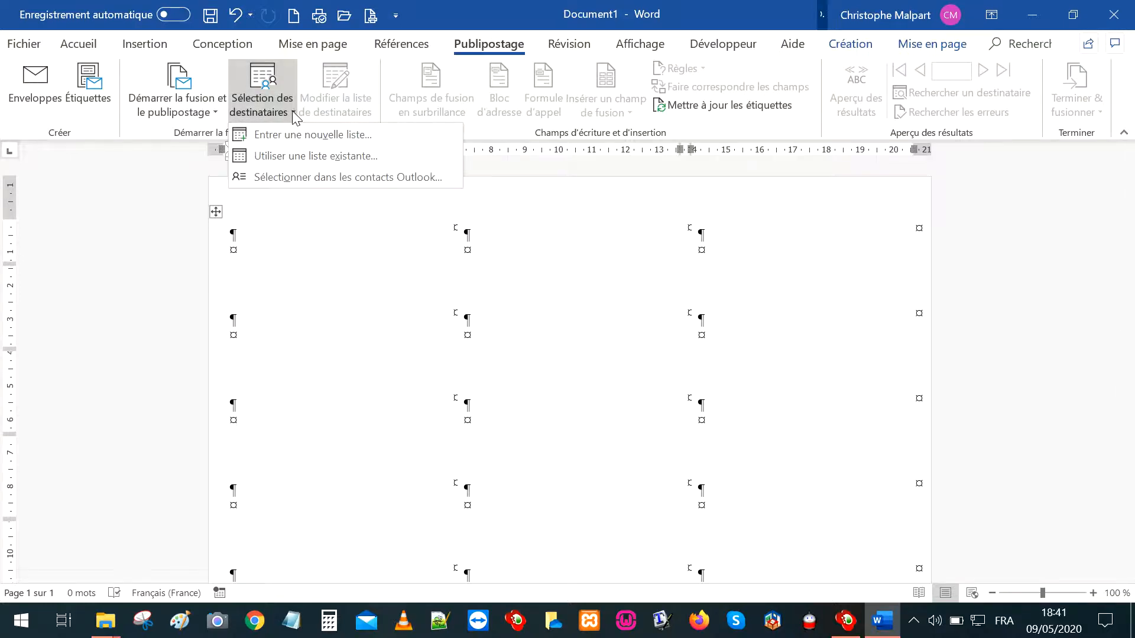
pyautogui.click(289, 159)
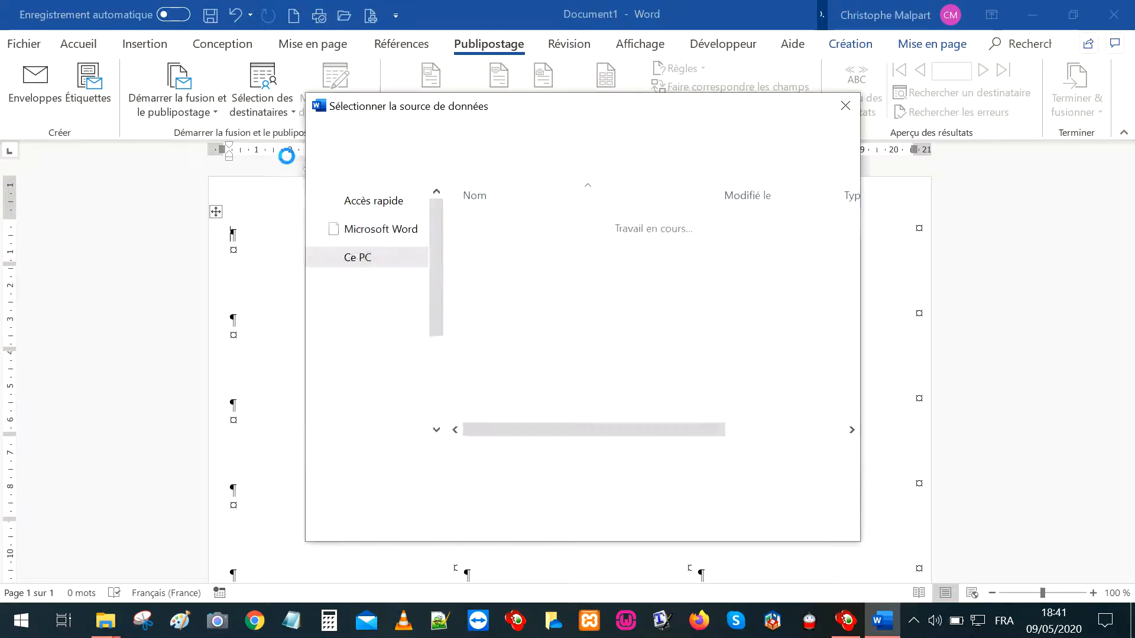
pyautogui.click(365, 223)
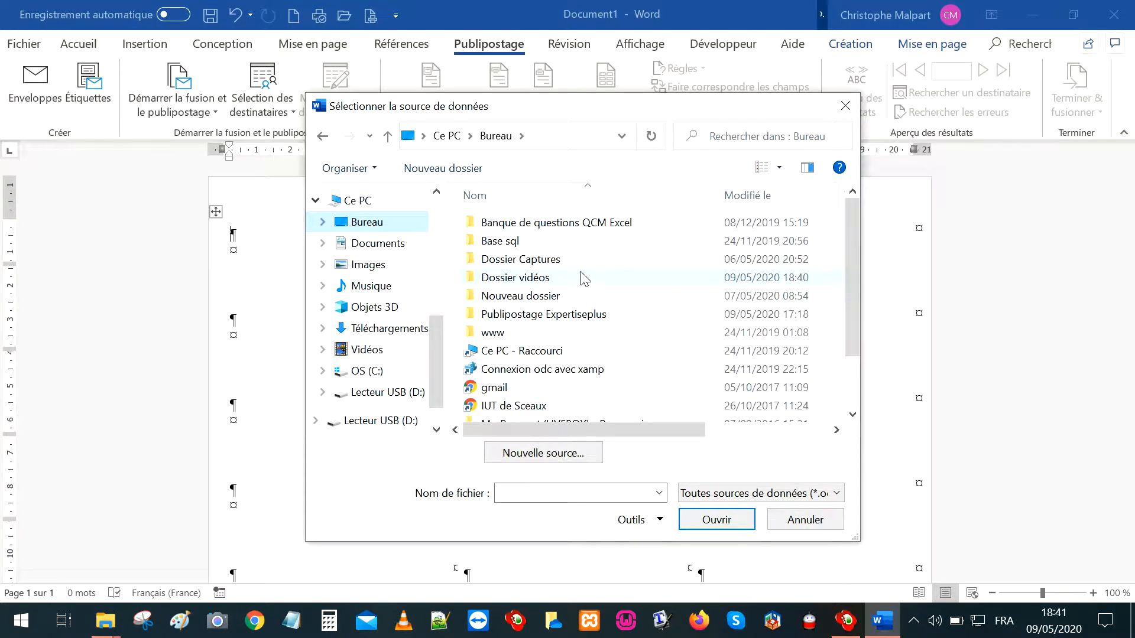
pyautogui.doubleClick(520, 314)
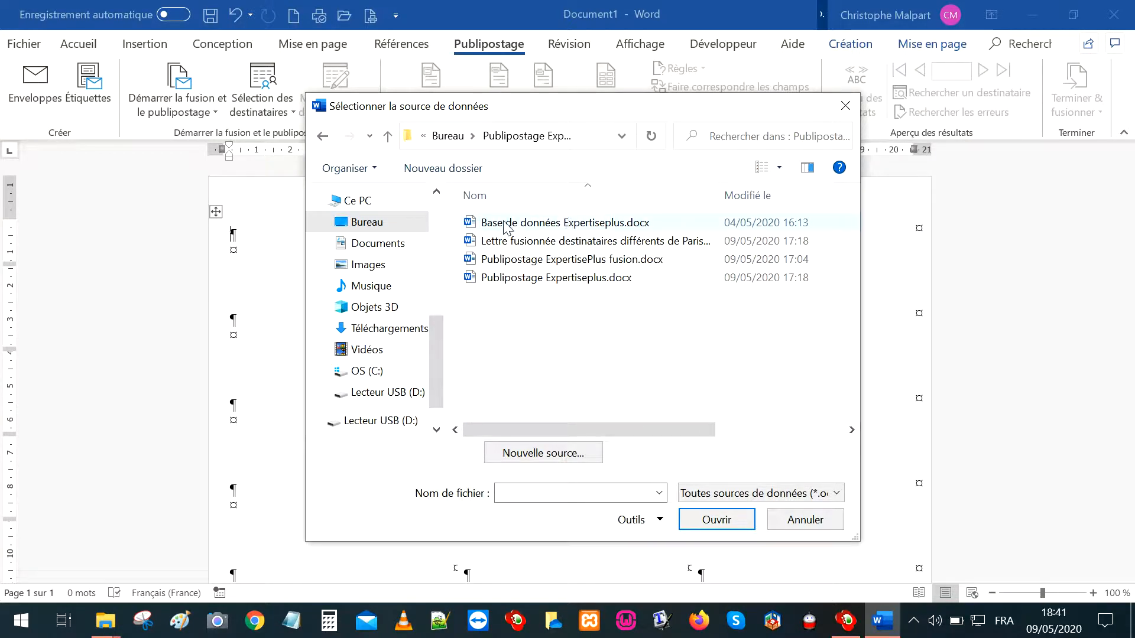
pyautogui.click(506, 227)
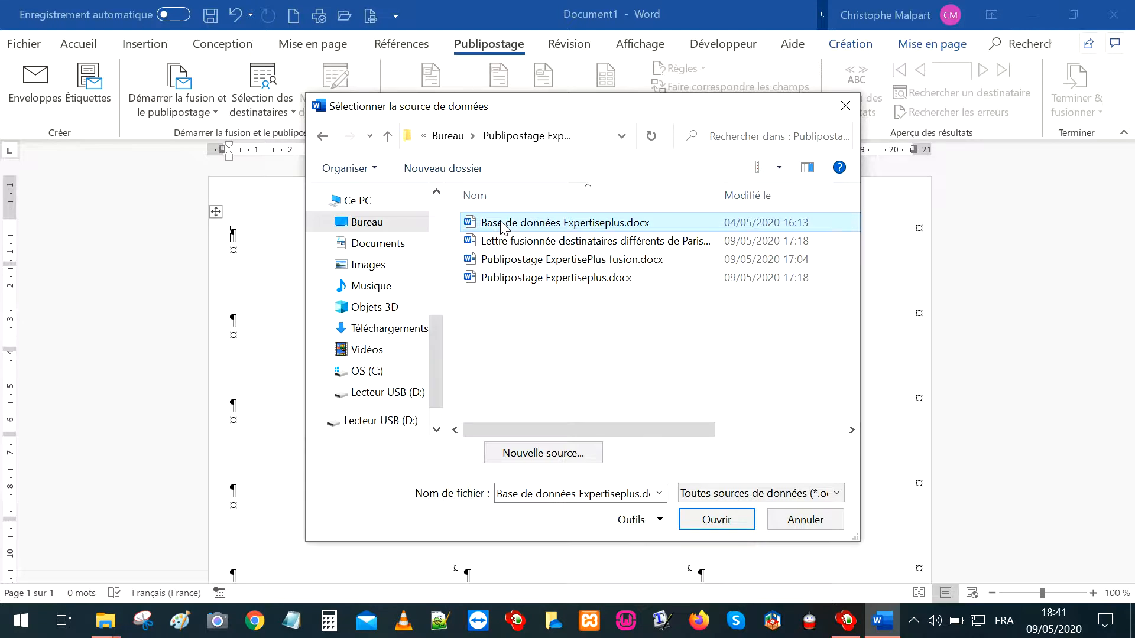
pyautogui.doubleClick(501, 225)
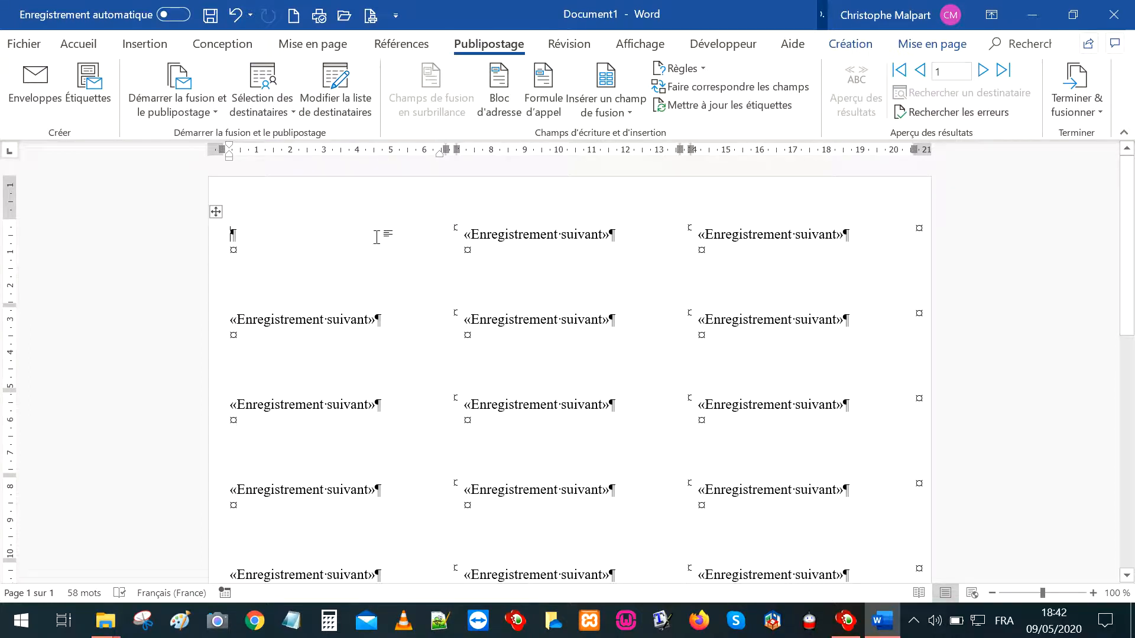
# Insert the merge fields Civilité, Prénom and Nom, separated by spaces, on the first line of the first label
pyautogui.click(629, 118)
pyautogui.click(604, 205)
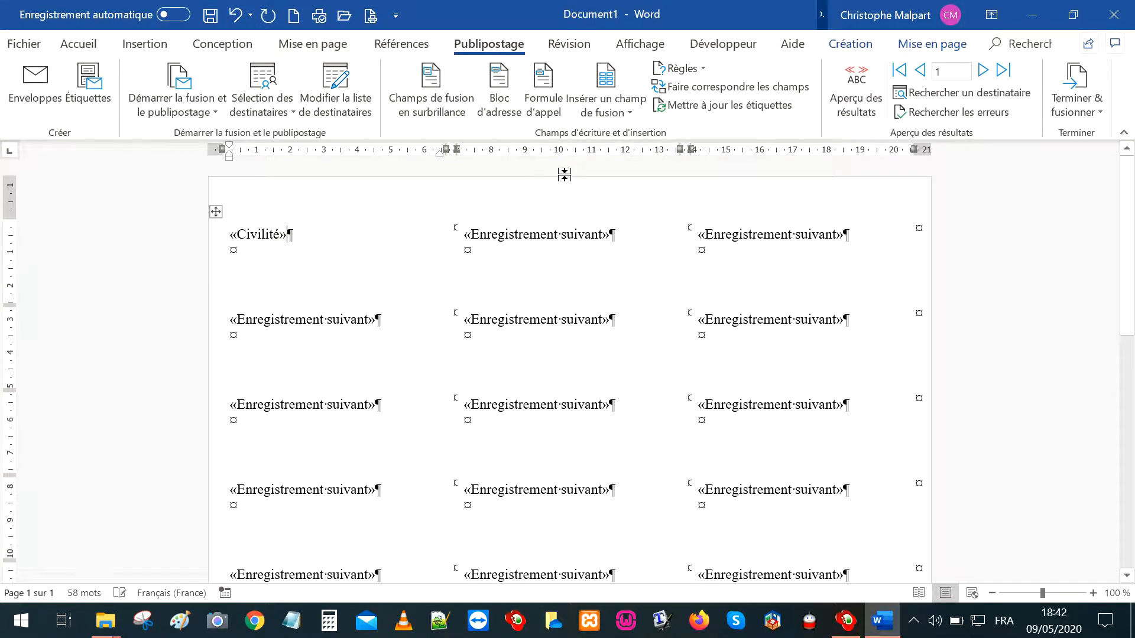
pyautogui.click(630, 113)
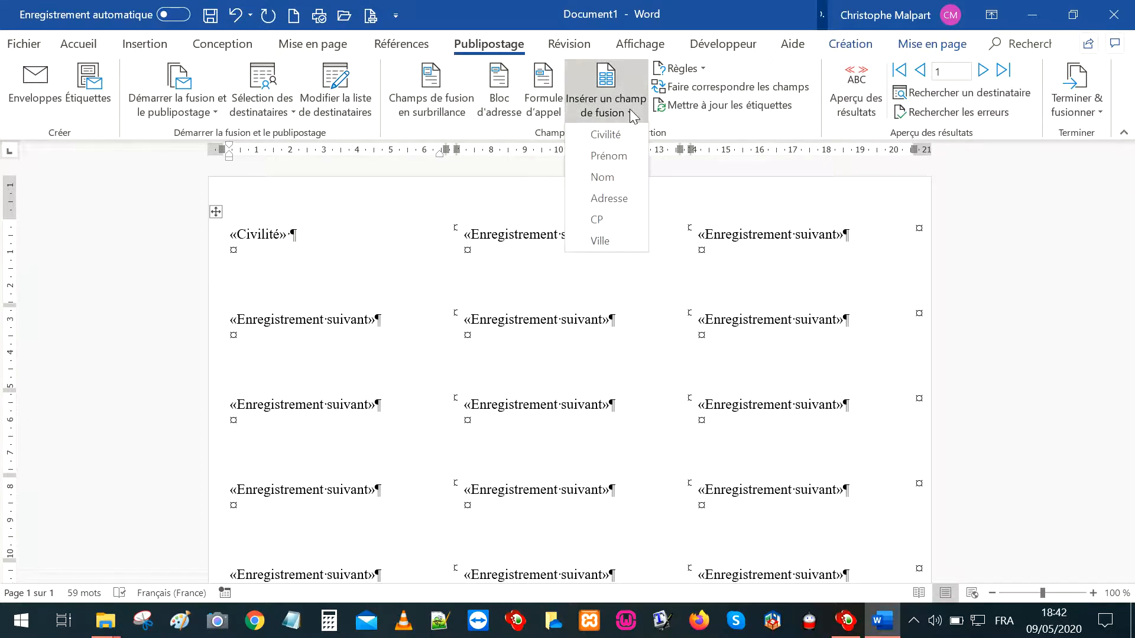
pyautogui.click(604, 155)
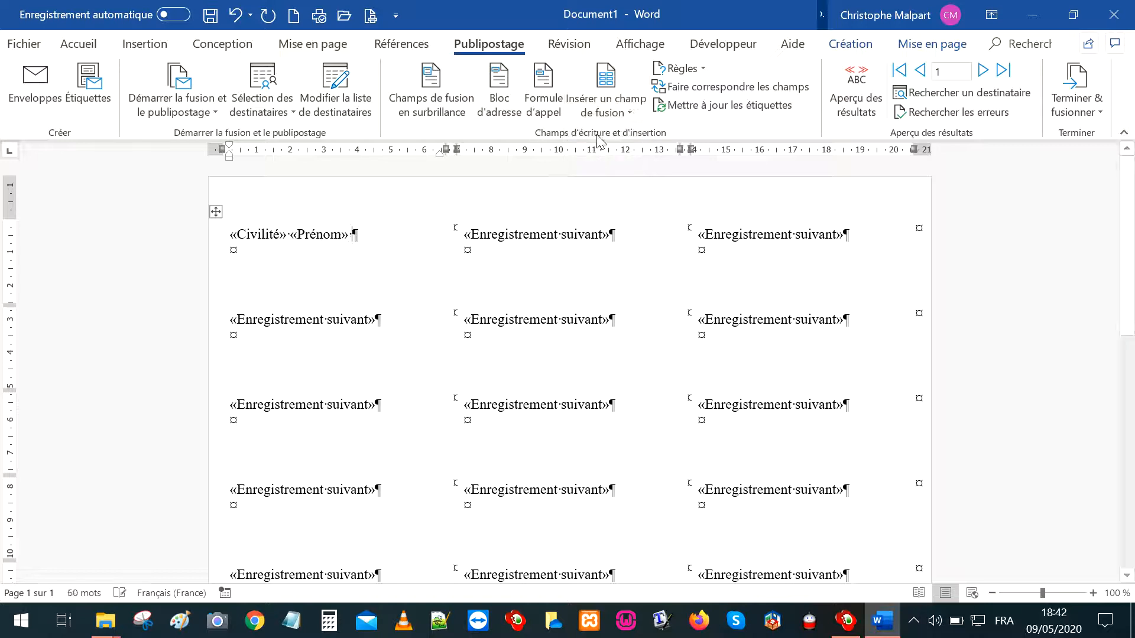
pyautogui.click(620, 115)
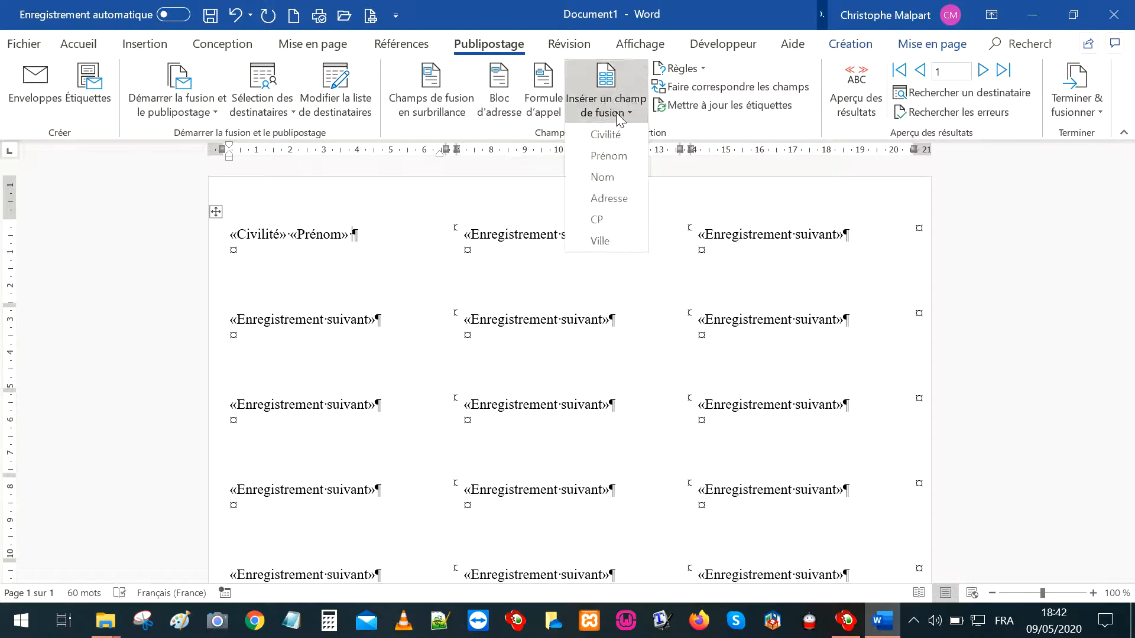
pyautogui.click(608, 175)
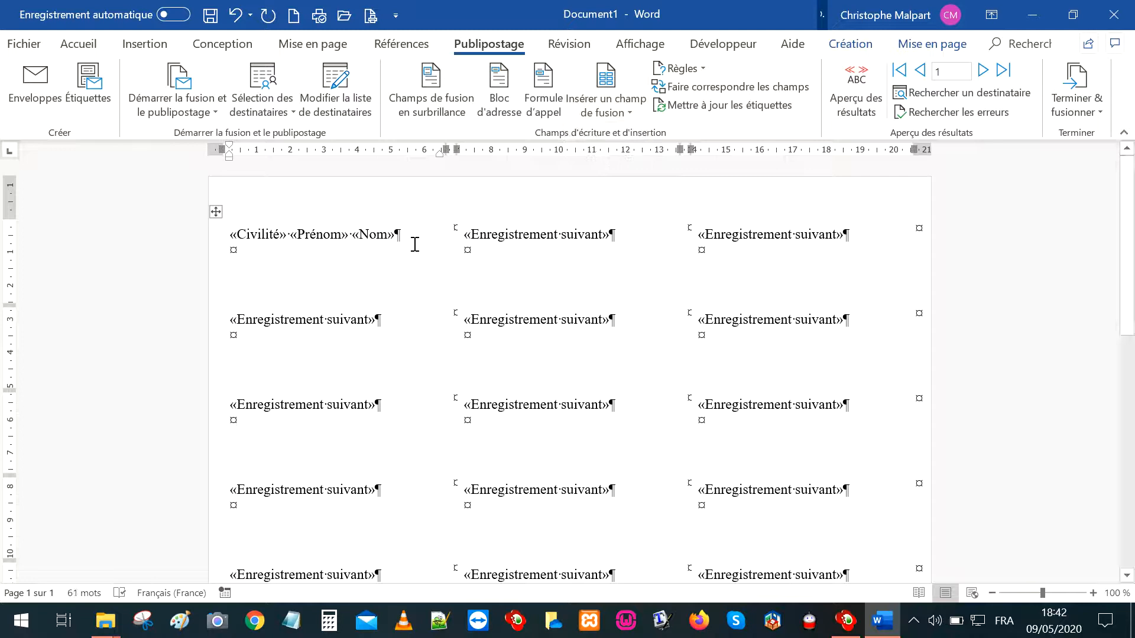
# Add the Adresse field on the first label's second line and the CP and Ville fields, separated by a space, on its third
pyautogui.press('Return')
pyautogui.click(622, 114)
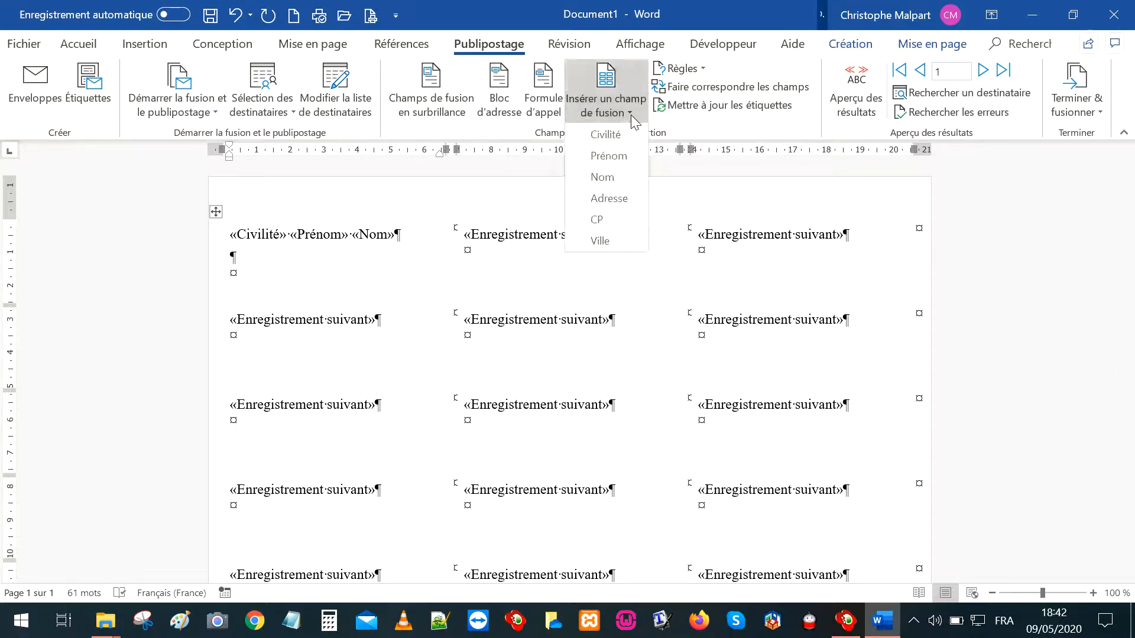
pyautogui.click(608, 198)
pyautogui.press('Return')
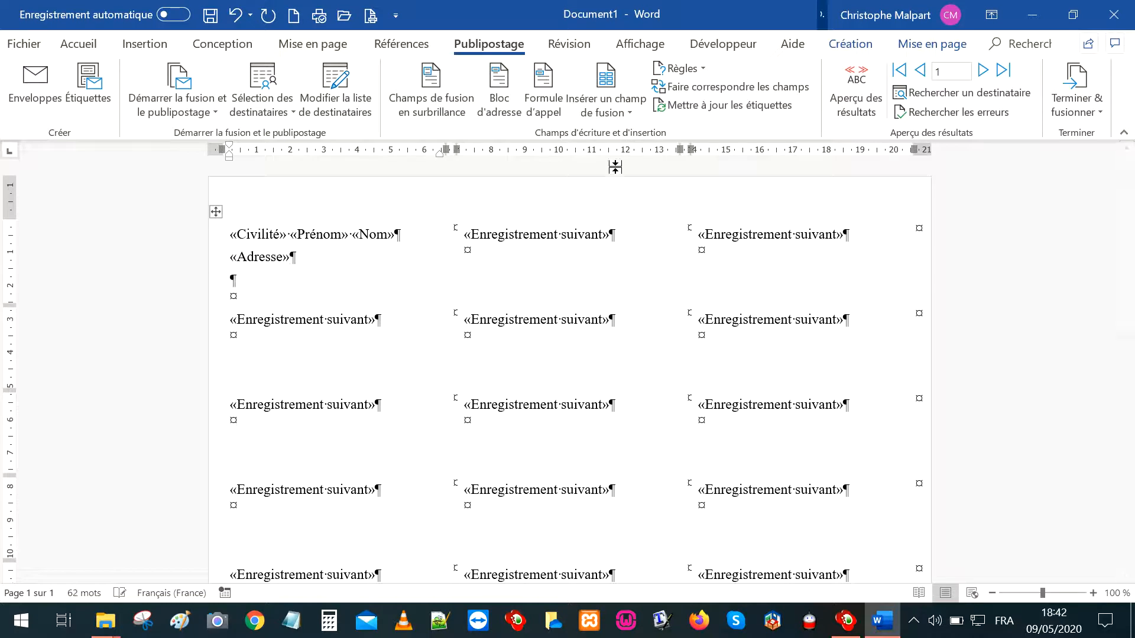
pyautogui.click(627, 113)
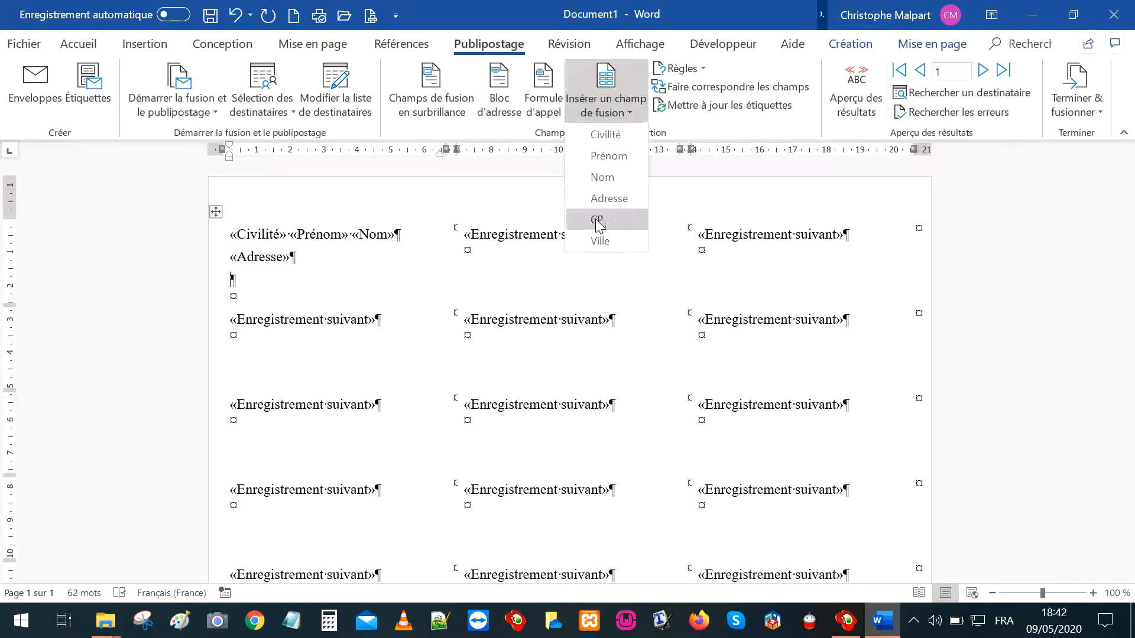
pyautogui.click(598, 220)
pyautogui.click(629, 118)
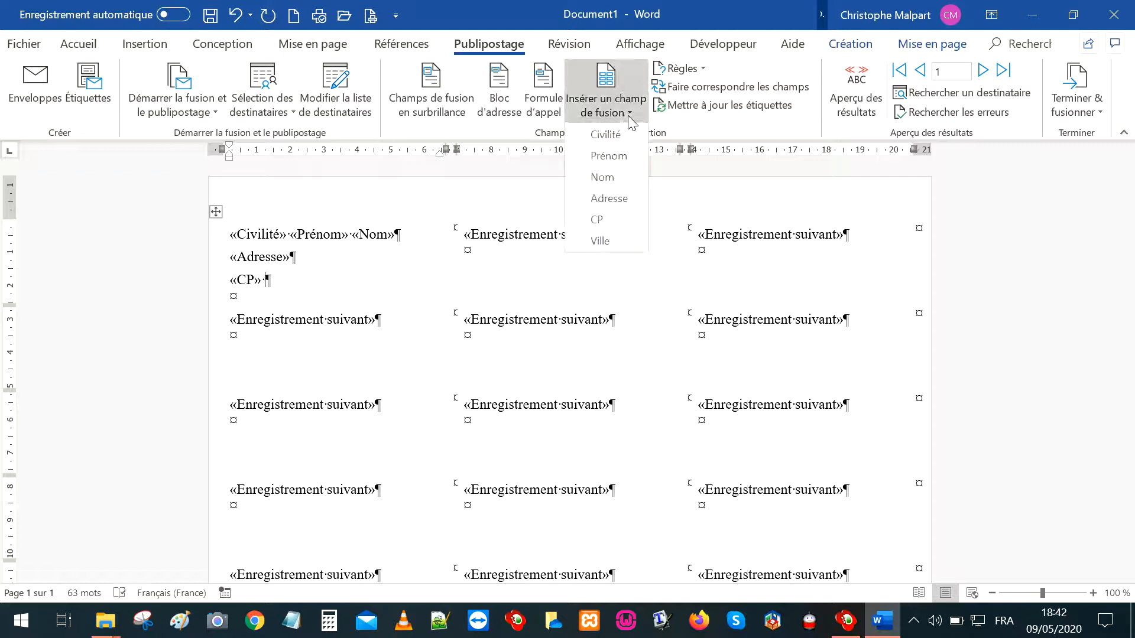
pyautogui.click(600, 240)
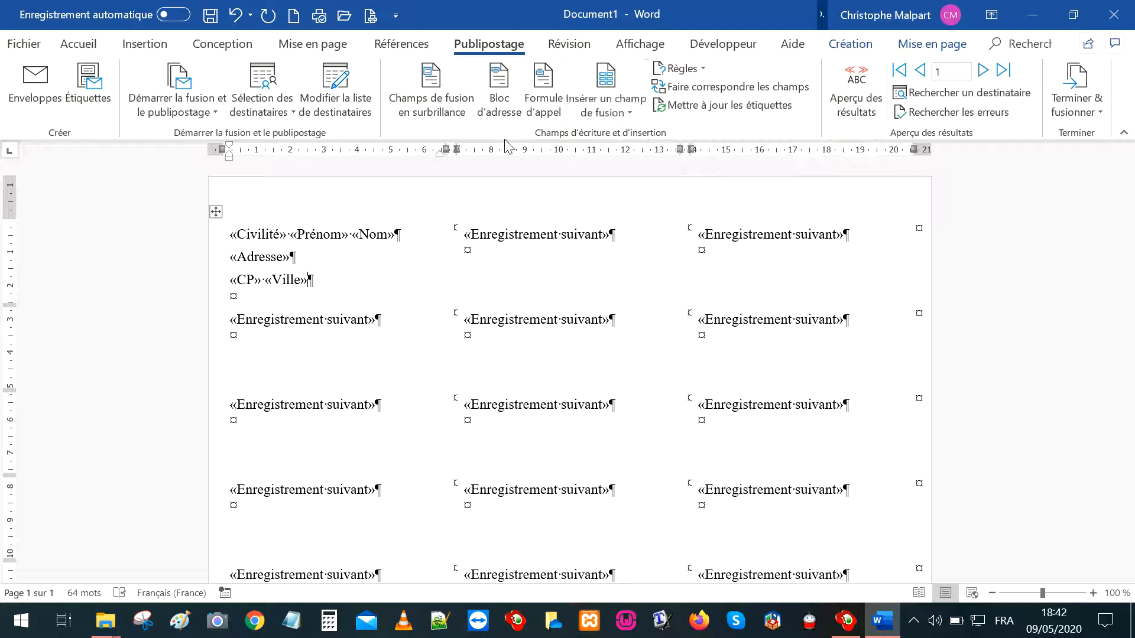
# Update all labels with the first label's merge fields and briefly preview the merged results
pyautogui.click(720, 106)
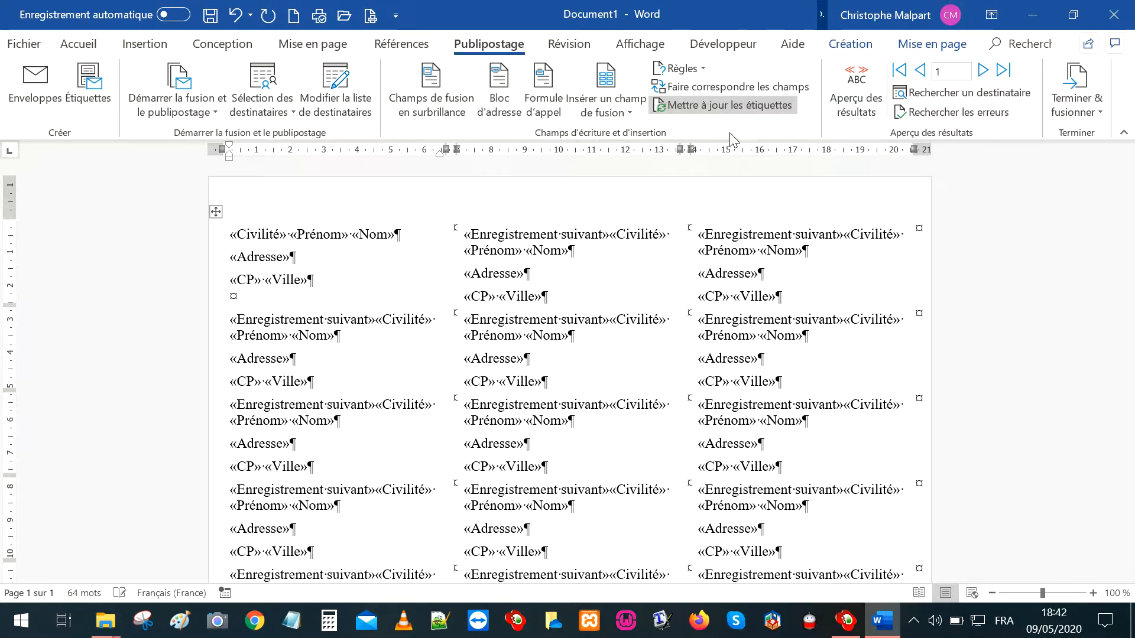
pyautogui.scroll(-1, 608, 261)
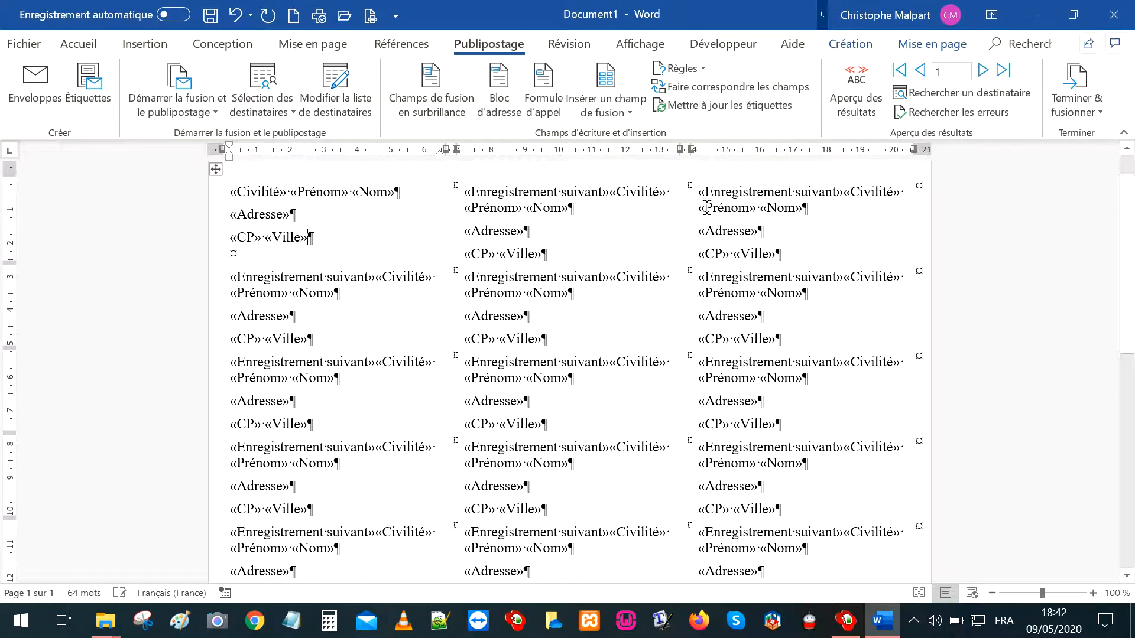
pyautogui.scroll(1, 625, 239)
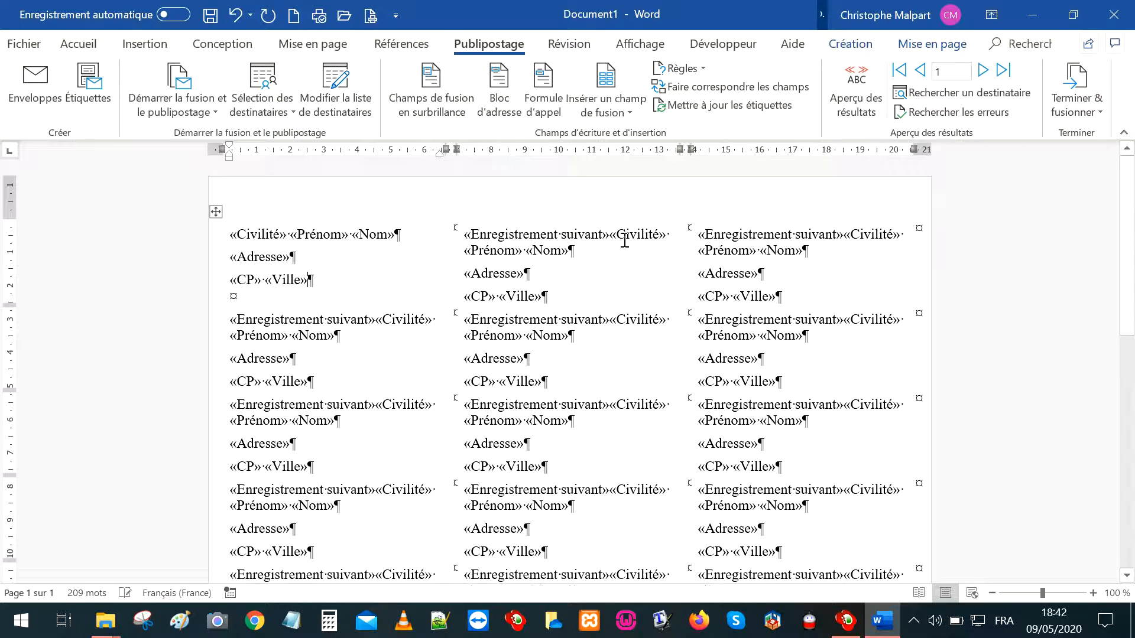
pyautogui.click(853, 92)
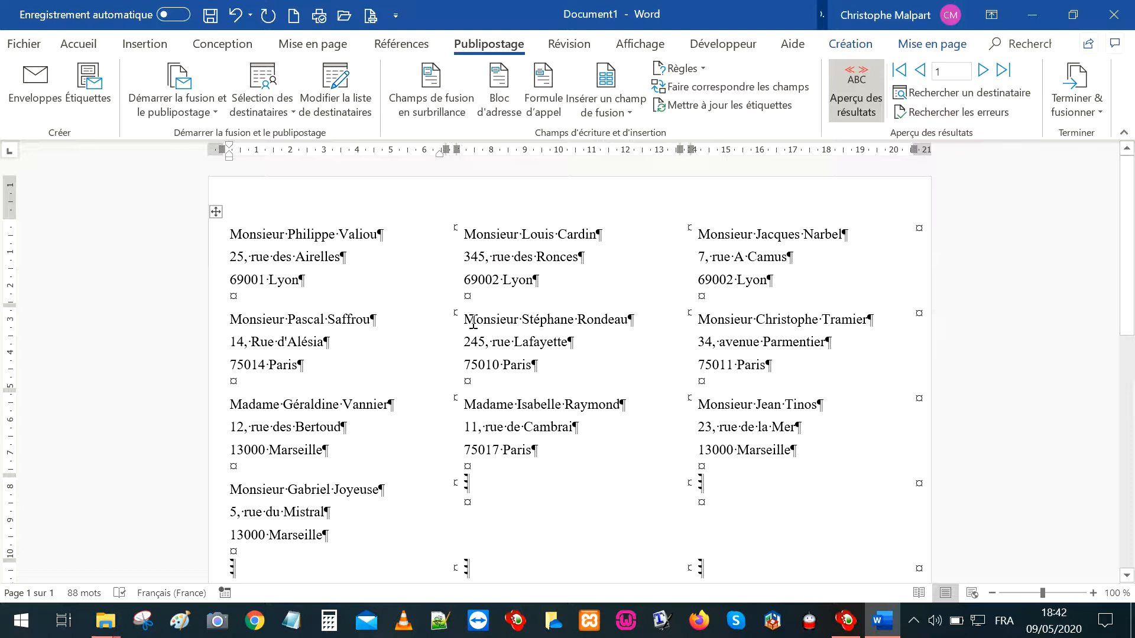
pyautogui.click(857, 89)
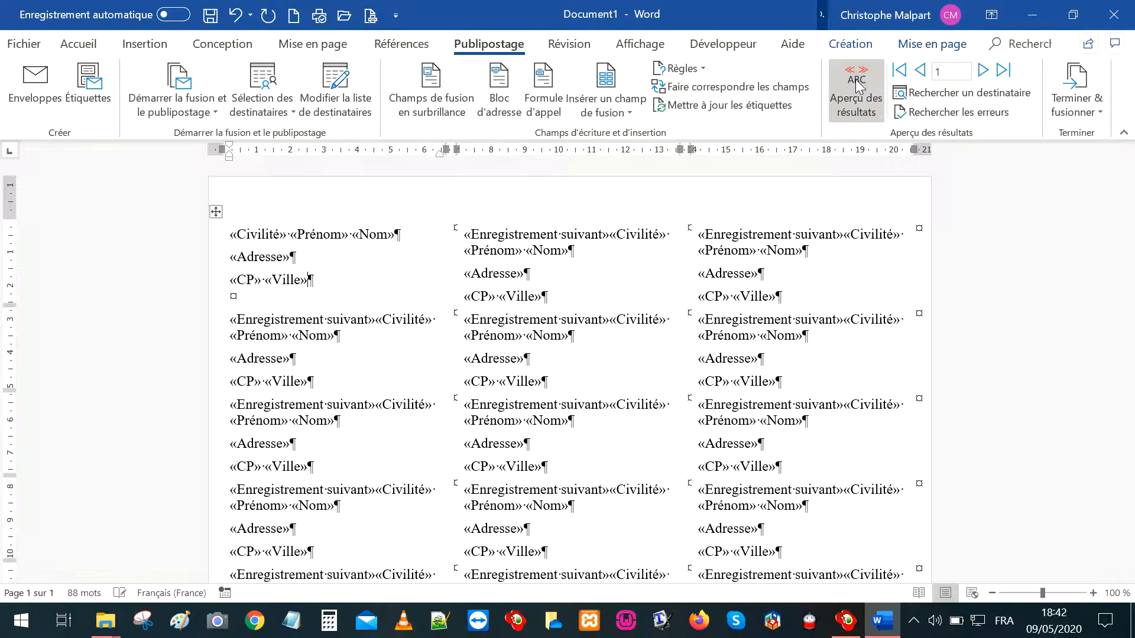
# Complete the merge by generating a new document of individual labels for all records (Tous)
pyautogui.click(1077, 85)
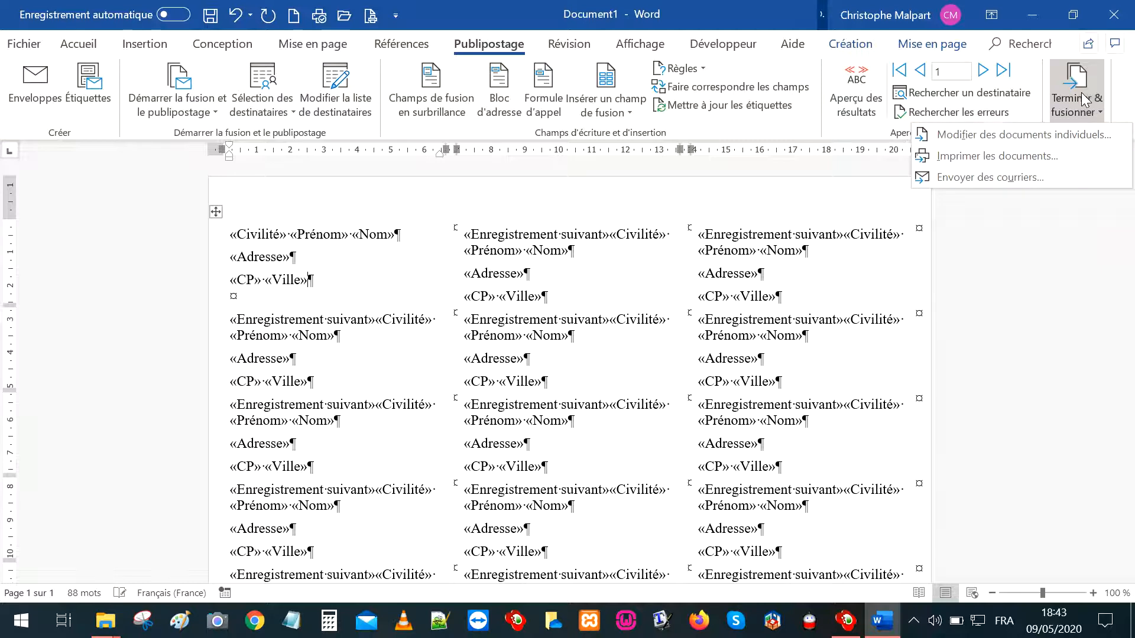
pyautogui.click(981, 136)
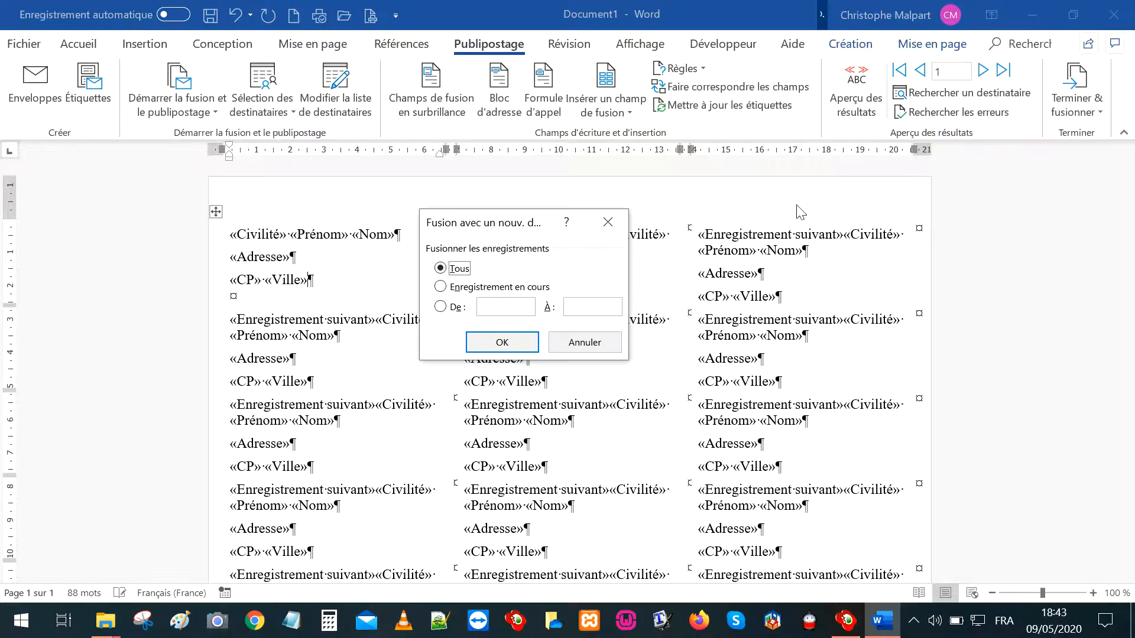
pyautogui.click(502, 346)
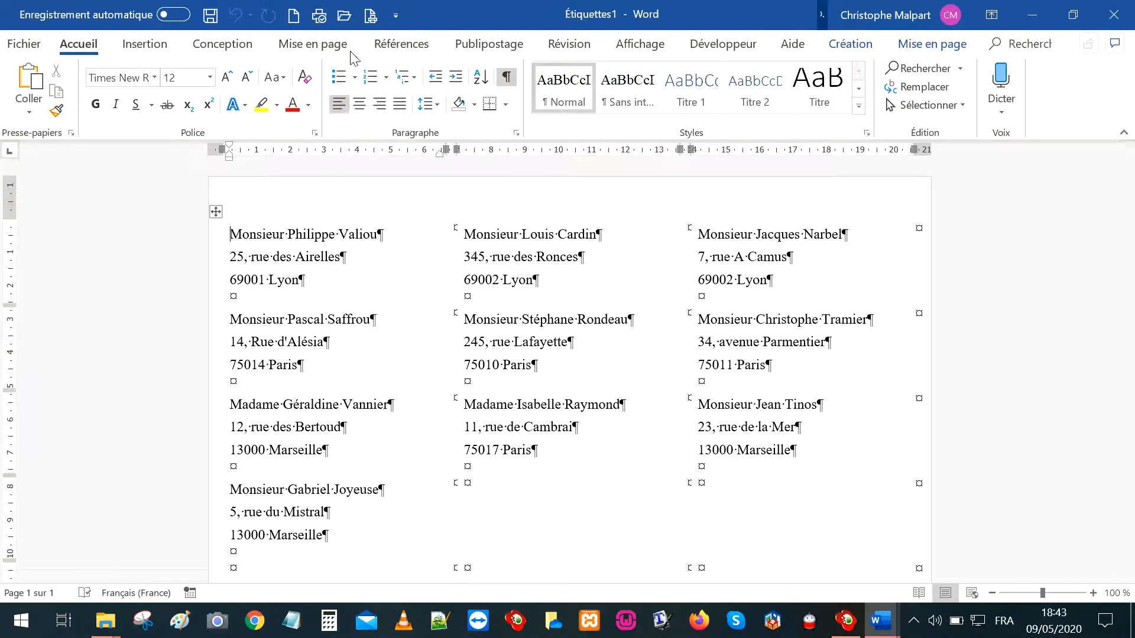
# Start saving the merged labels as a new file in the Publipostage Expertiseplus folder on the Bureau
pyautogui.click(30, 46)
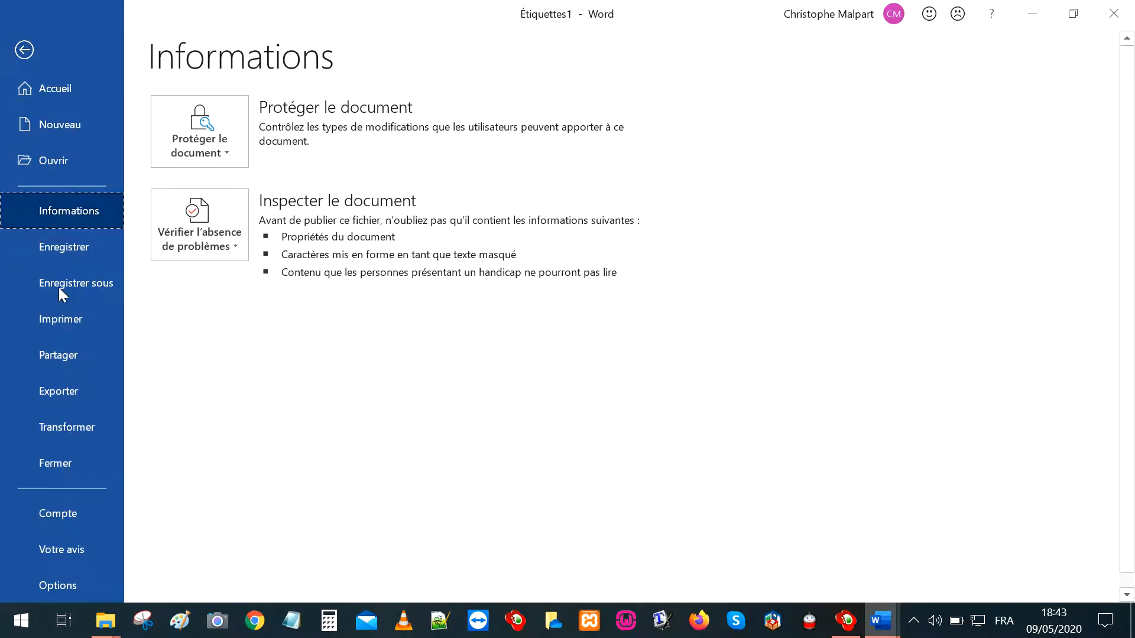
pyautogui.click(57, 281)
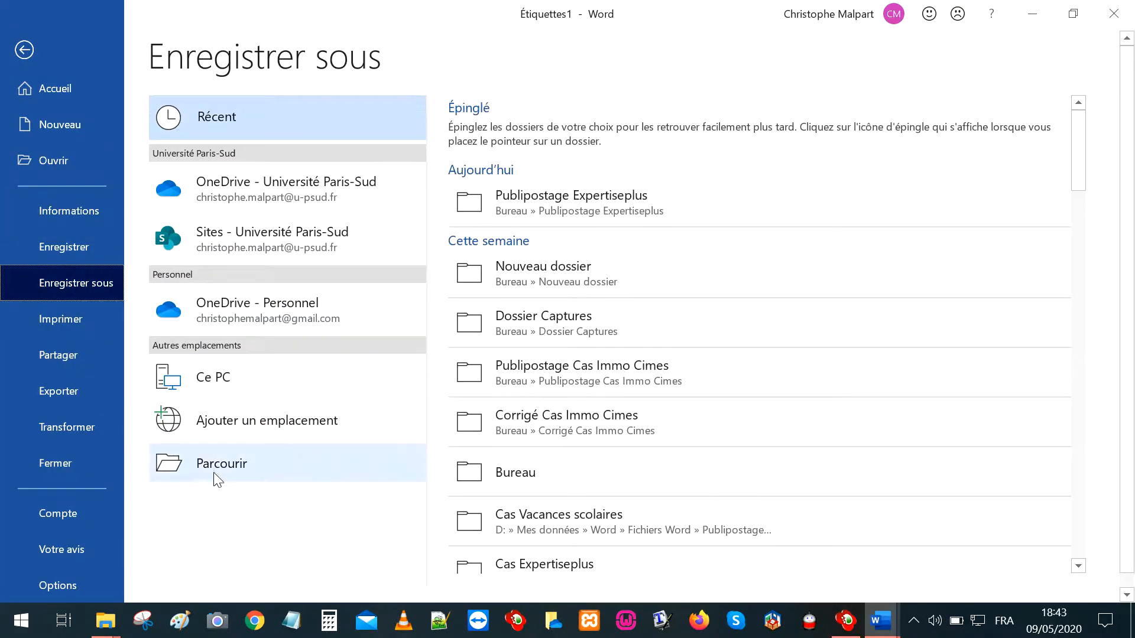
pyautogui.click(208, 471)
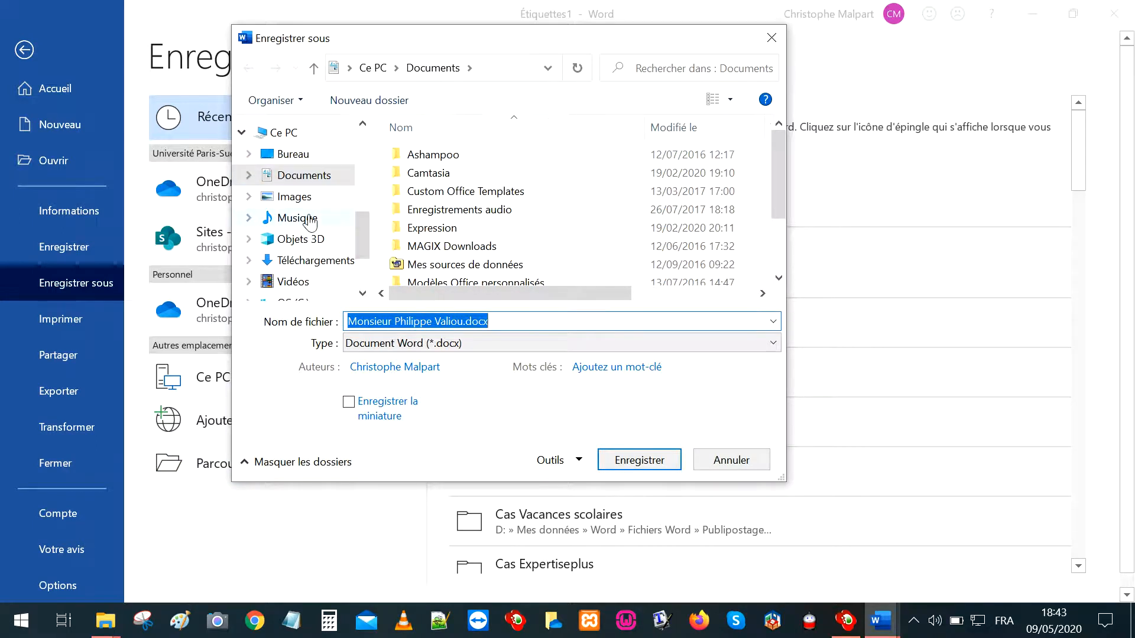
pyautogui.click(296, 154)
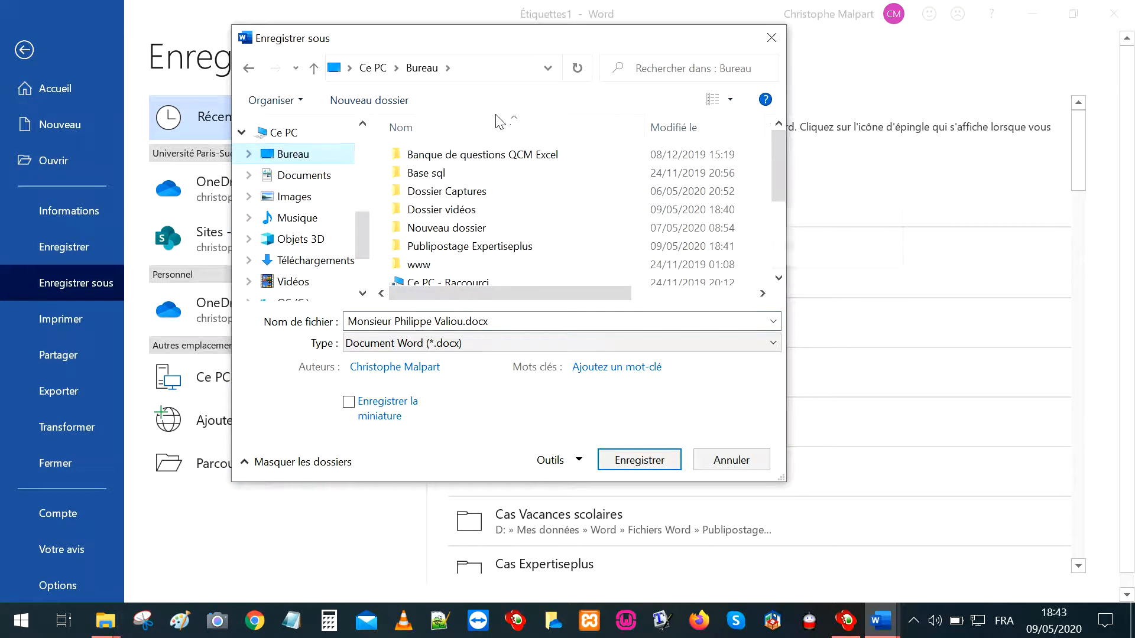
pyautogui.moveTo(779, 159); pyautogui.dragTo(784, 163)
pyautogui.doubleClick(438, 245)
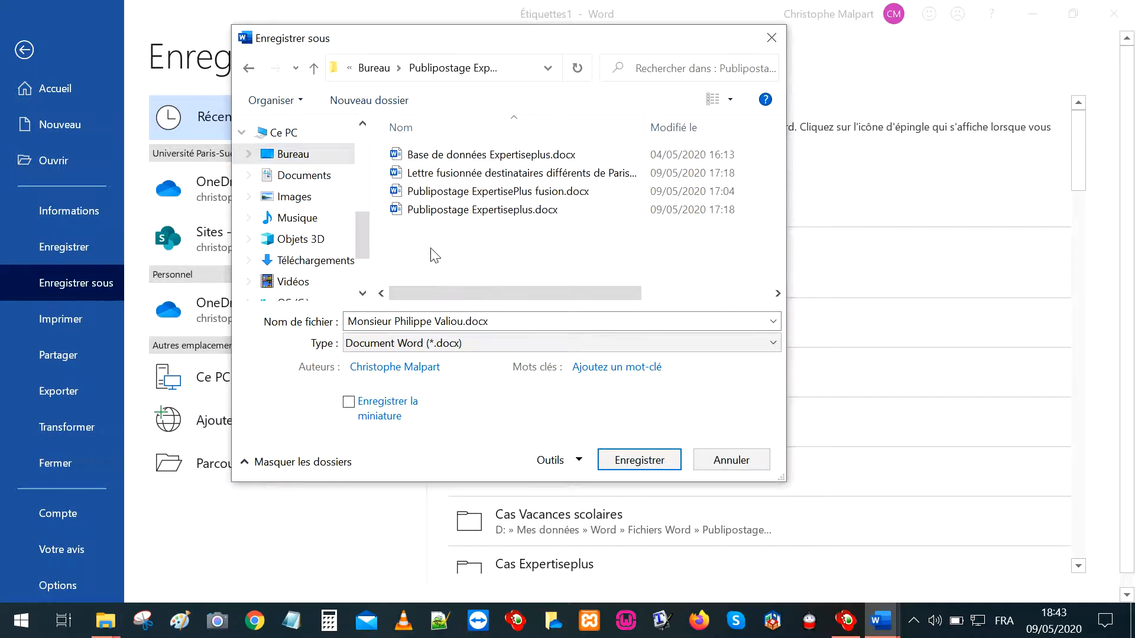
# Save the merged labels under the file name "Planche étiquettes fusionnées.docx" and close that document
pyautogui.click(463, 321)
pyautogui.press('BackSpace')
pyautogui.press('BackSpace')
pyautogui.press('BackSpace')
pyautogui.press('BackSpace')
pyautogui.press('BackSpace')
pyautogui.press('BackSpace')
pyautogui.press('BackSpace')
pyautogui.press('BackSpace')
pyautogui.press('BackSpace')
pyautogui.press('BackSpace')
pyautogui.press('BackSpace')
pyautogui.press('BackSpace')
pyautogui.press('BackSpace')
pyautogui.press('BackSpace')
pyautogui.press('BackSpace')
pyautogui.press('BackSpace')
pyautogui.press('BackSpace')
pyautogui.press('BackSpace')
pyautogui.press('BackSpace')
pyautogui.press('BackSpace')
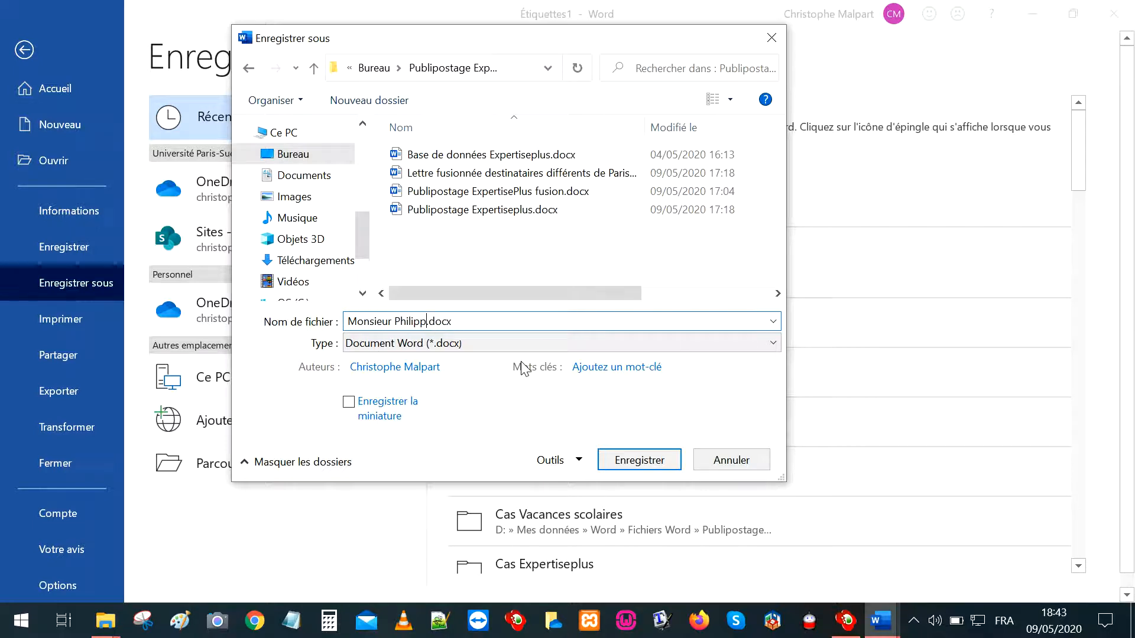
pyautogui.write('Plache')
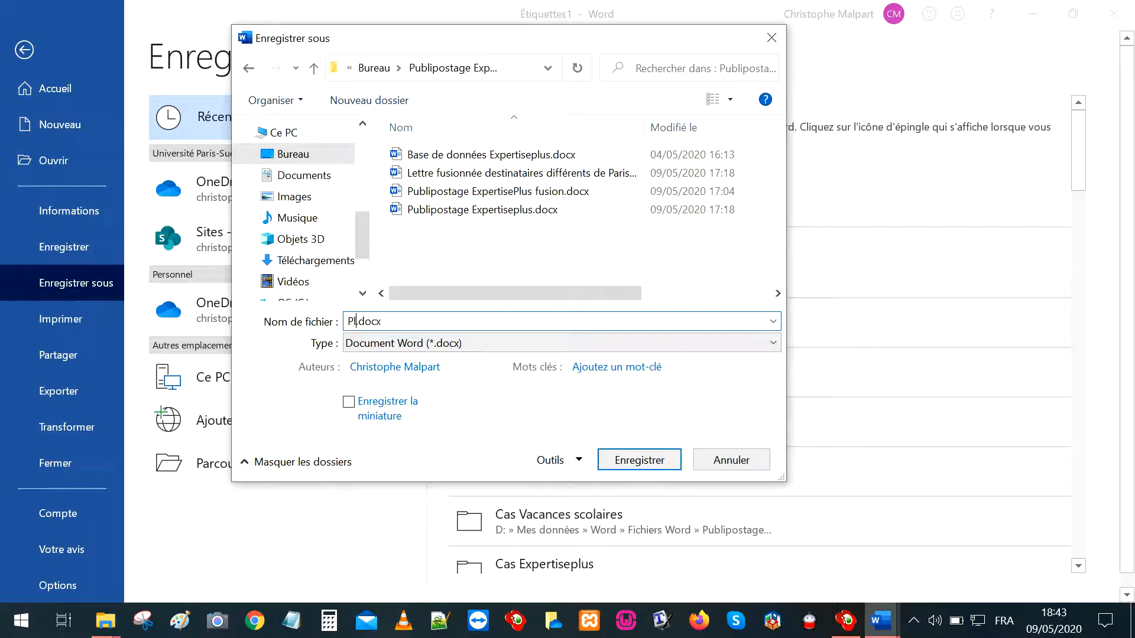
pyautogui.press('BackSpace')
pyautogui.press('BackSpace')
pyautogui.press('BackSpace')
pyautogui.press('BackSpace')
pyautogui.write('nche ')
pyautogui.write('étiquett')
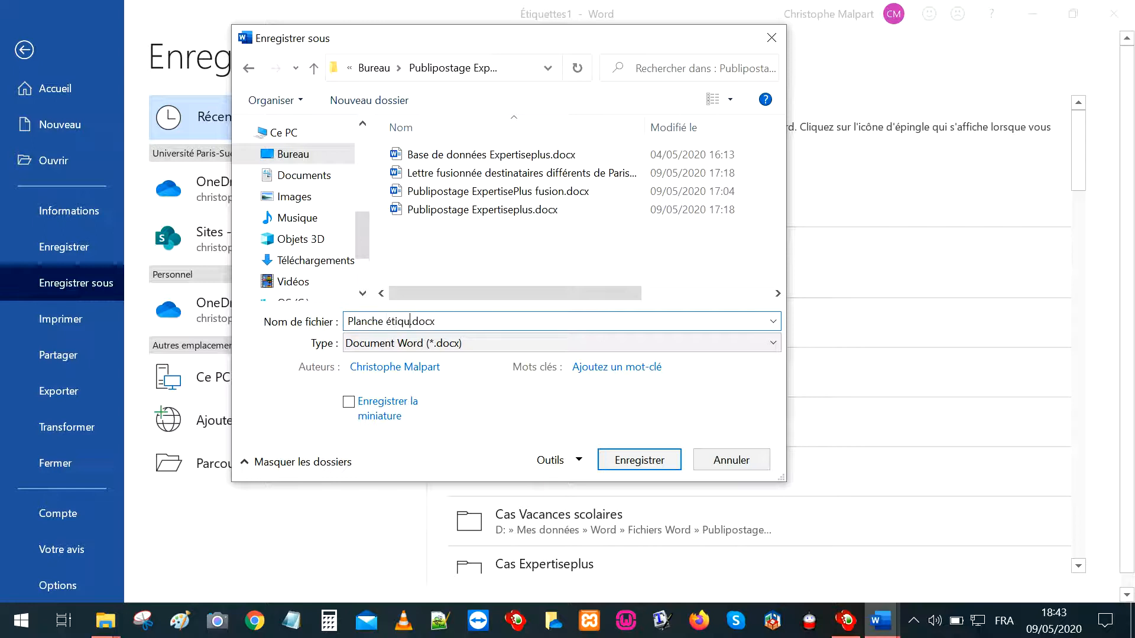
pyautogui.write('es fusionnées')
pyautogui.click(625, 461)
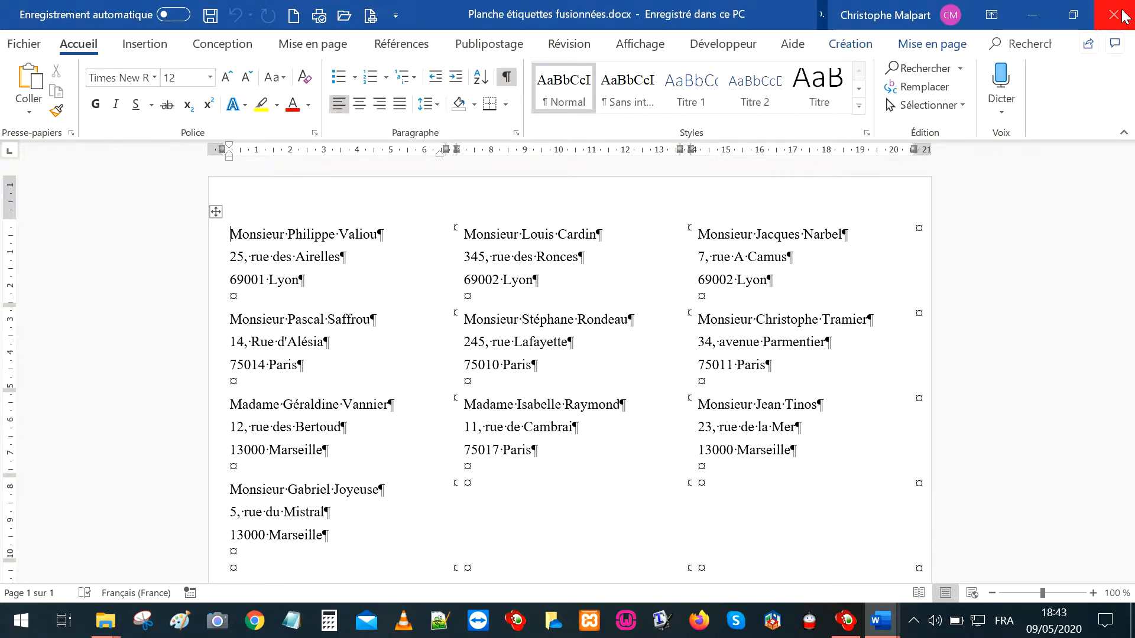
pyautogui.click(1121, 15)
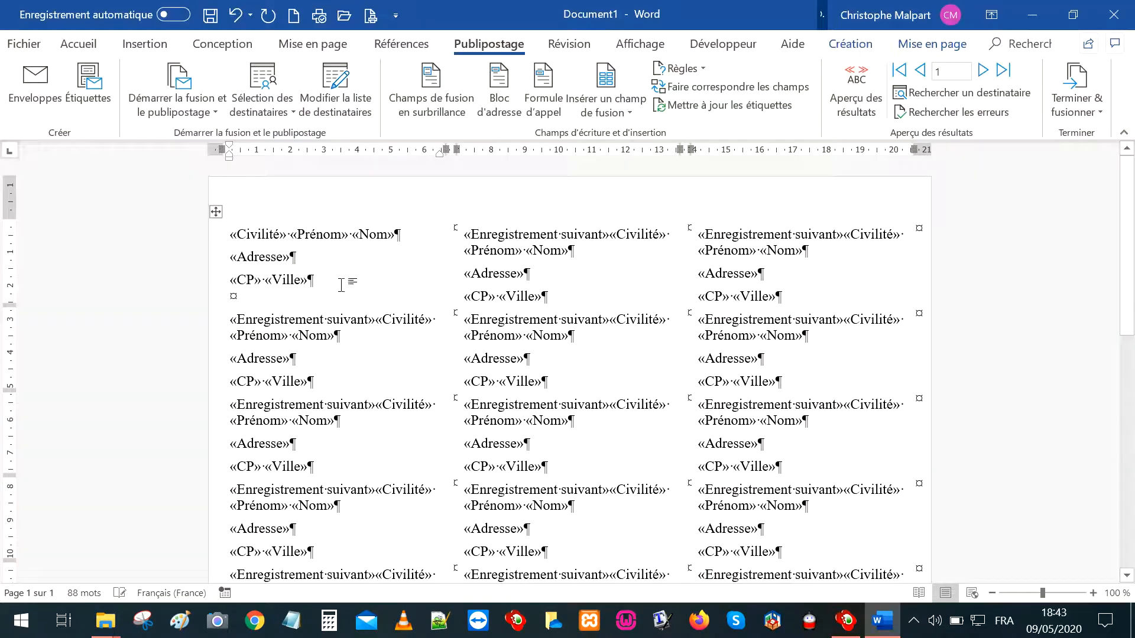
# Start saving the main label document with the merge fields as a new file in the Publipostage Expertiseplus folder on the Bureau
pyautogui.click(30, 46)
pyautogui.click(71, 282)
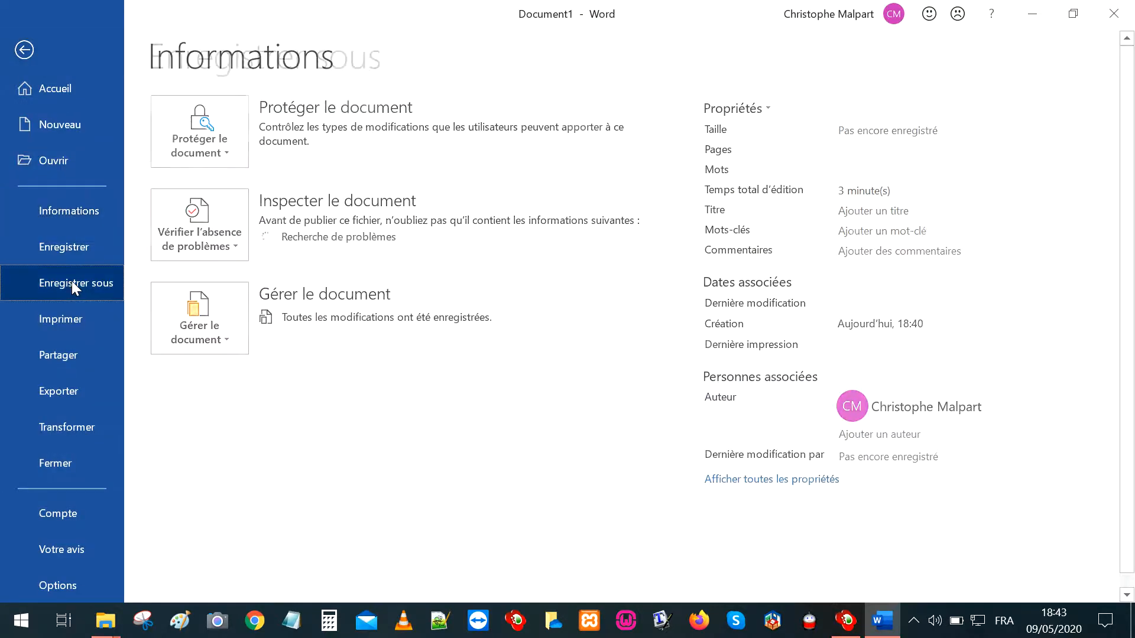
pyautogui.click(220, 467)
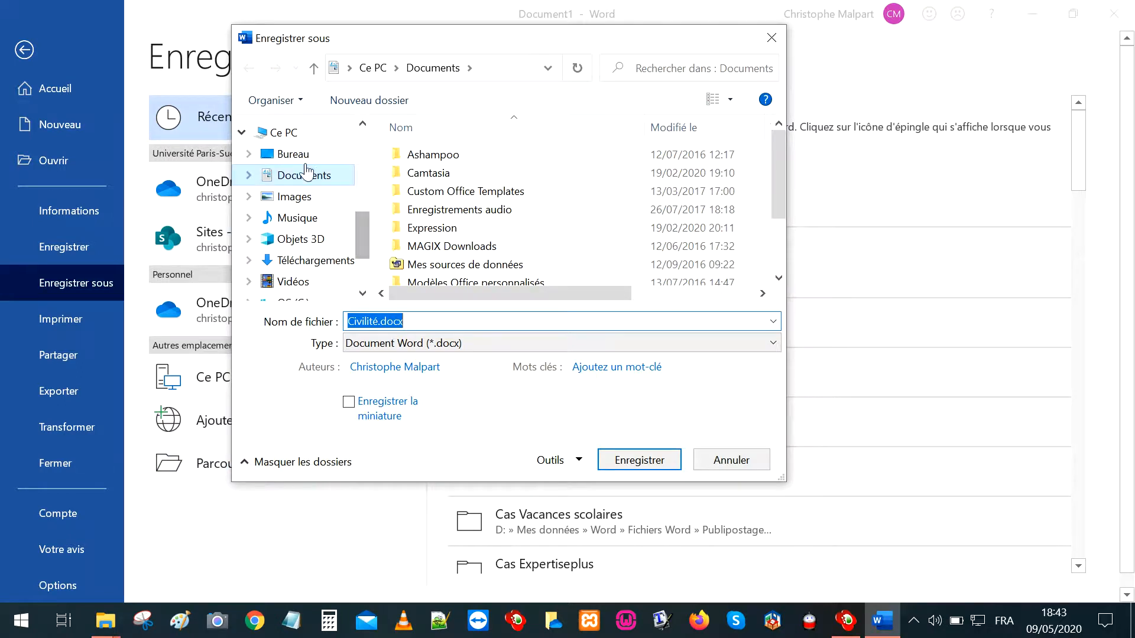
pyautogui.click(292, 157)
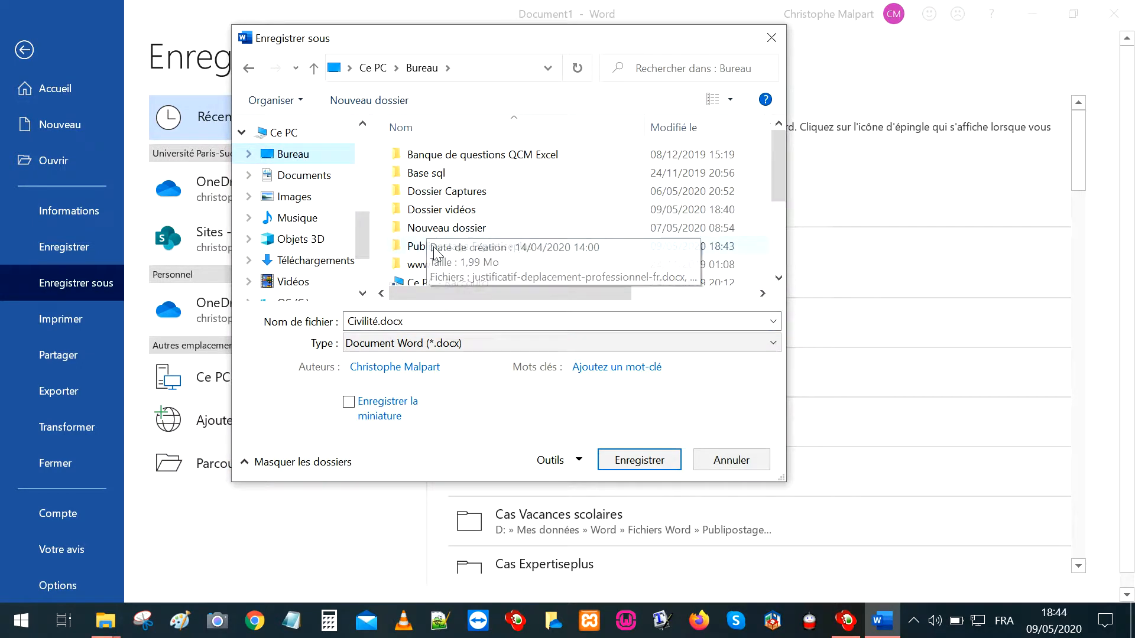
pyautogui.doubleClick(429, 247)
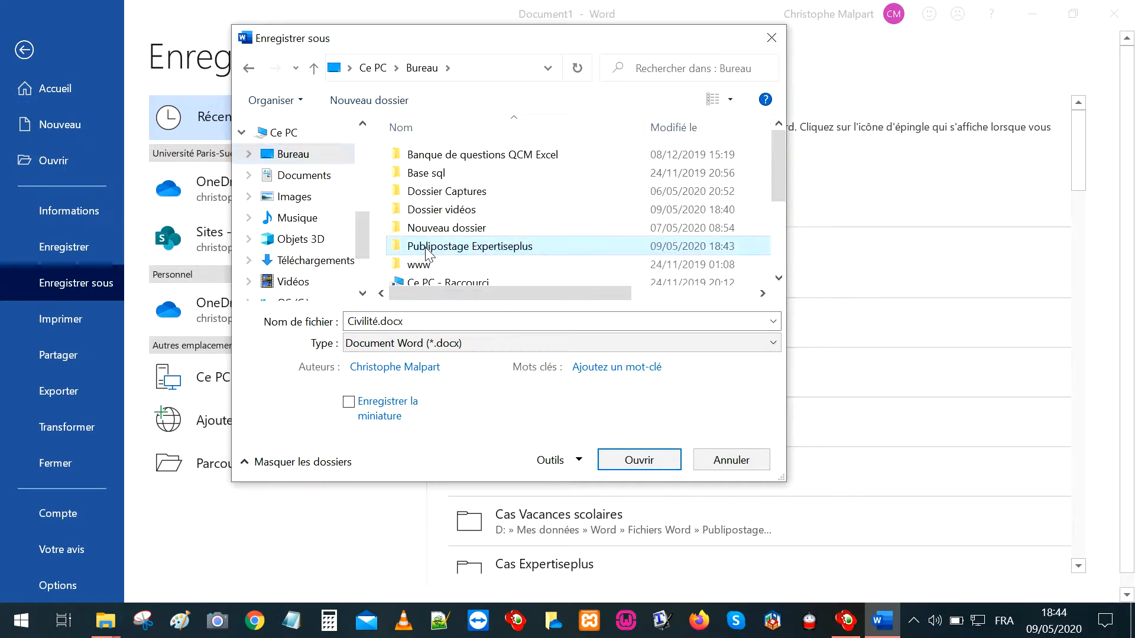
# Save the main label document under the file name "Planche étiquettes type.docx" and close it
pyautogui.click(377, 321)
pyautogui.click(407, 368)
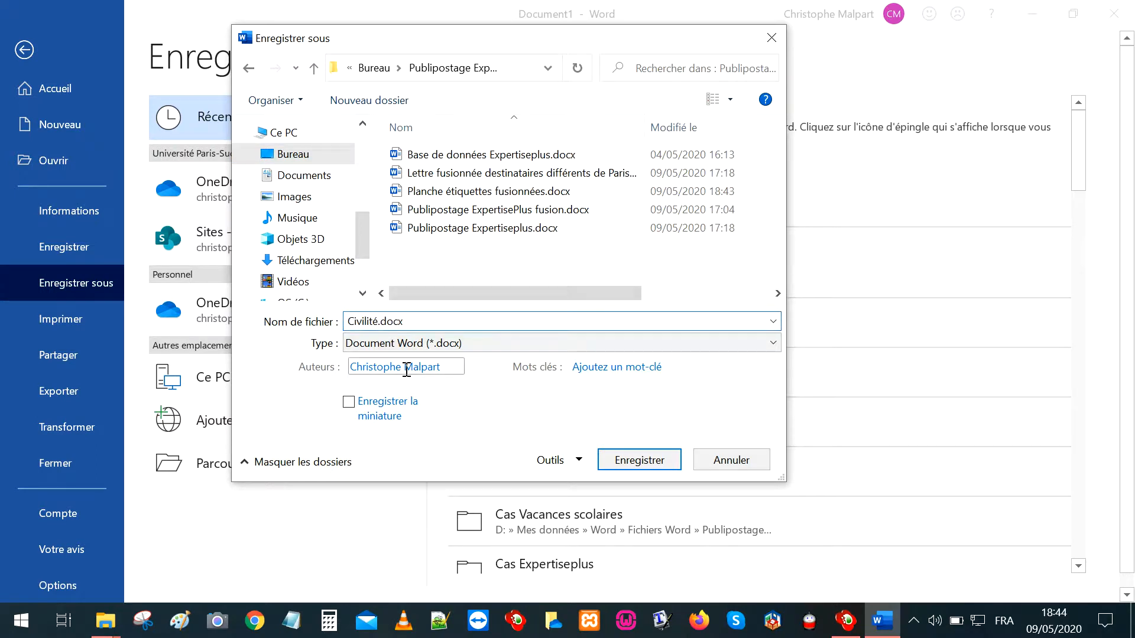
pyautogui.press('BackSpace')
pyautogui.press('BackSpace')
pyautogui.press('BackSpace')
pyautogui.press('BackSpace')
pyautogui.press('BackSpace')
pyautogui.press('BackSpace')
pyautogui.press('BackSpace')
pyautogui.press('BackSpace')
pyautogui.write('Planche ')
pyautogui.write('étiq')
pyautogui.write('uettes t')
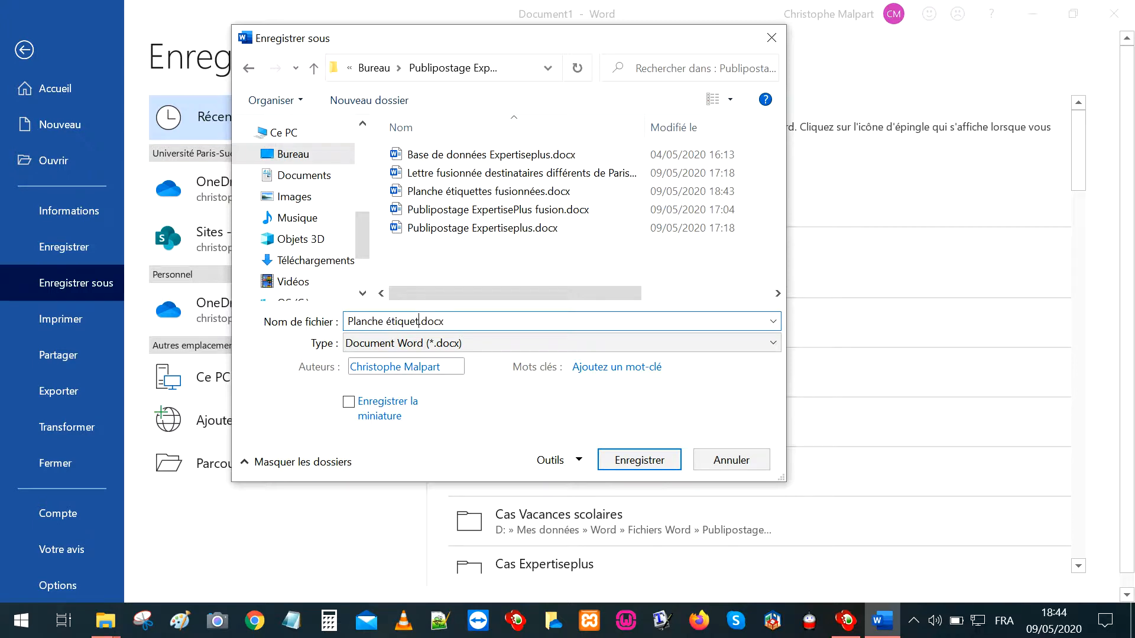
pyautogui.write('ype')
pyautogui.click(635, 470)
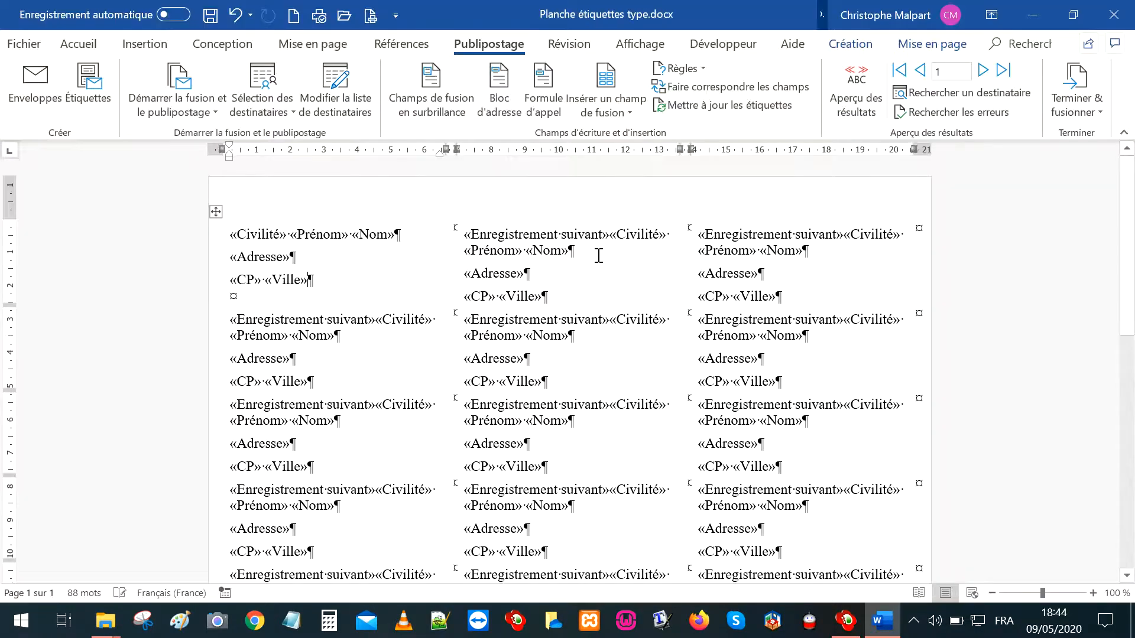
pyautogui.click(1119, 17)
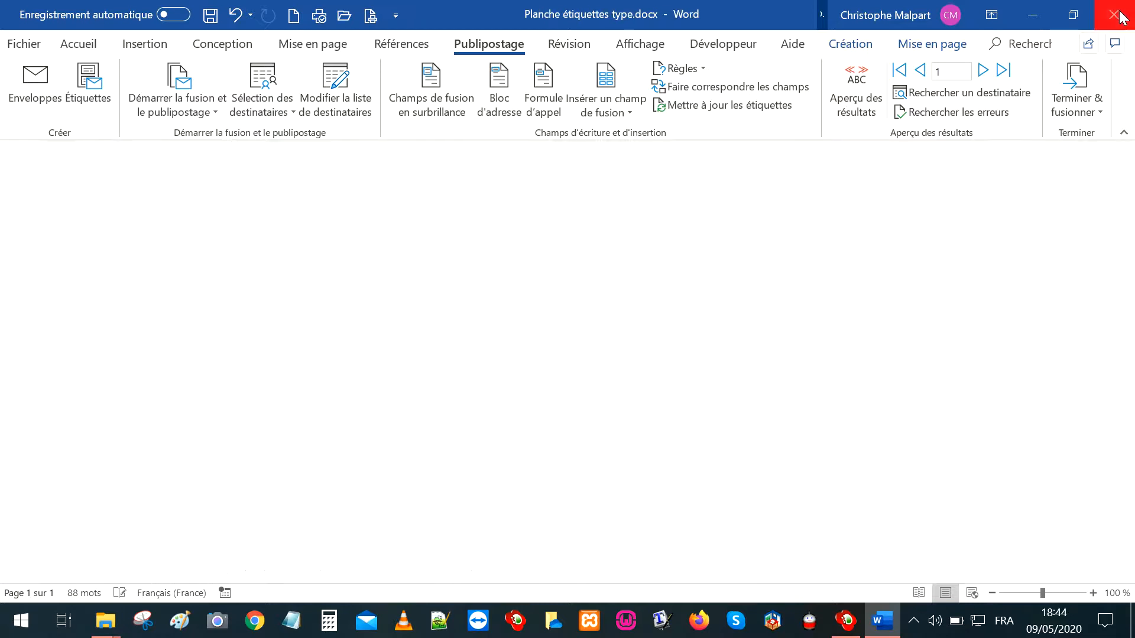